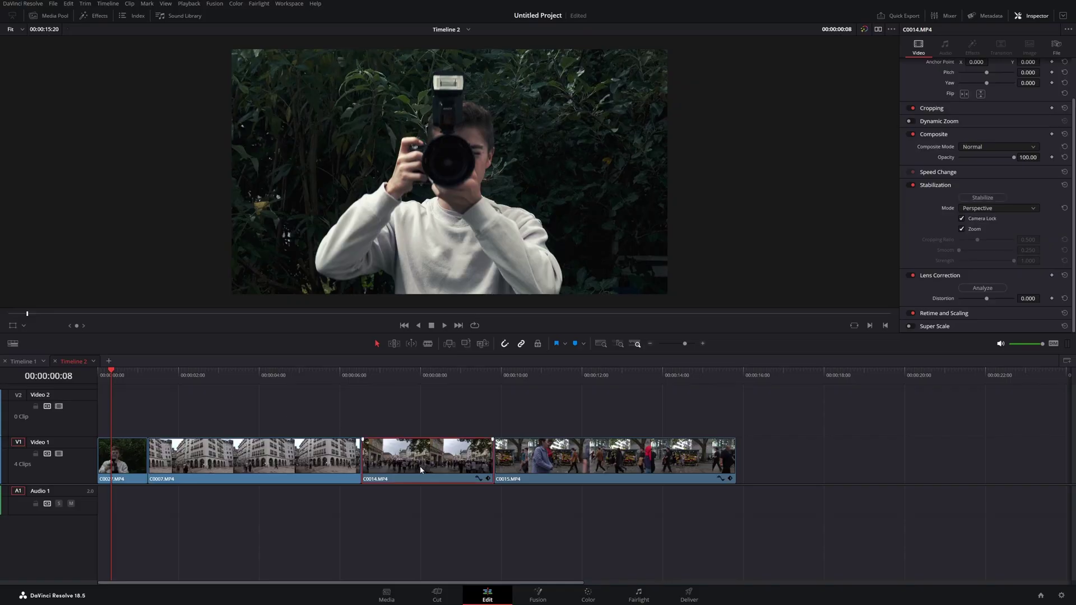
- Lift C0014 from Video 1 onto Video 2, then select C0007
left_click_drag(429, 457, 431, 439)
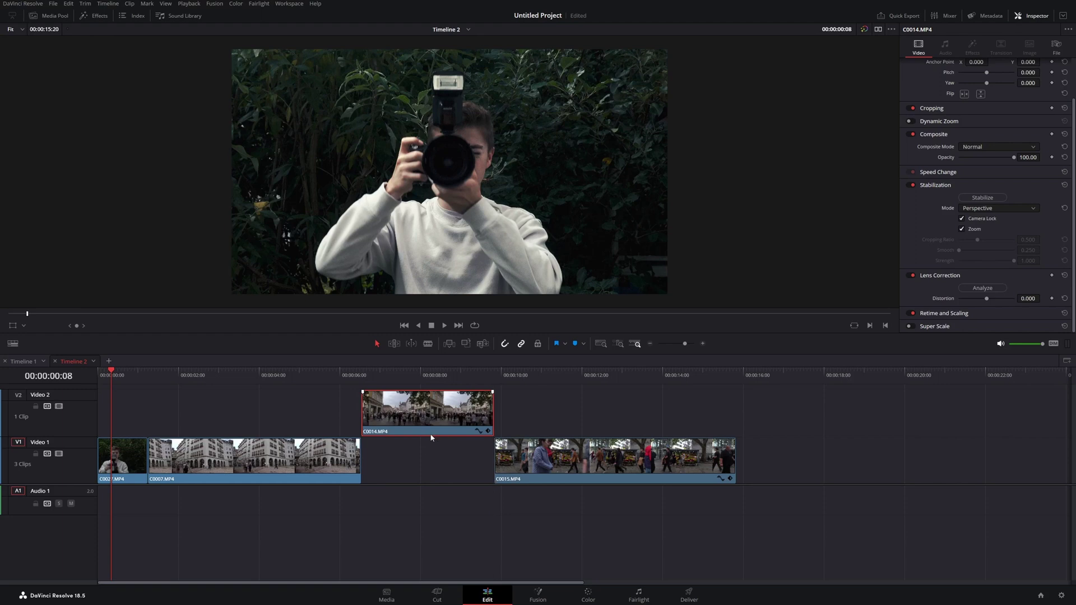
left_click(241, 460)
- Add a freeze frame to C0007 at about one second and trim its end
left_click(149, 375)
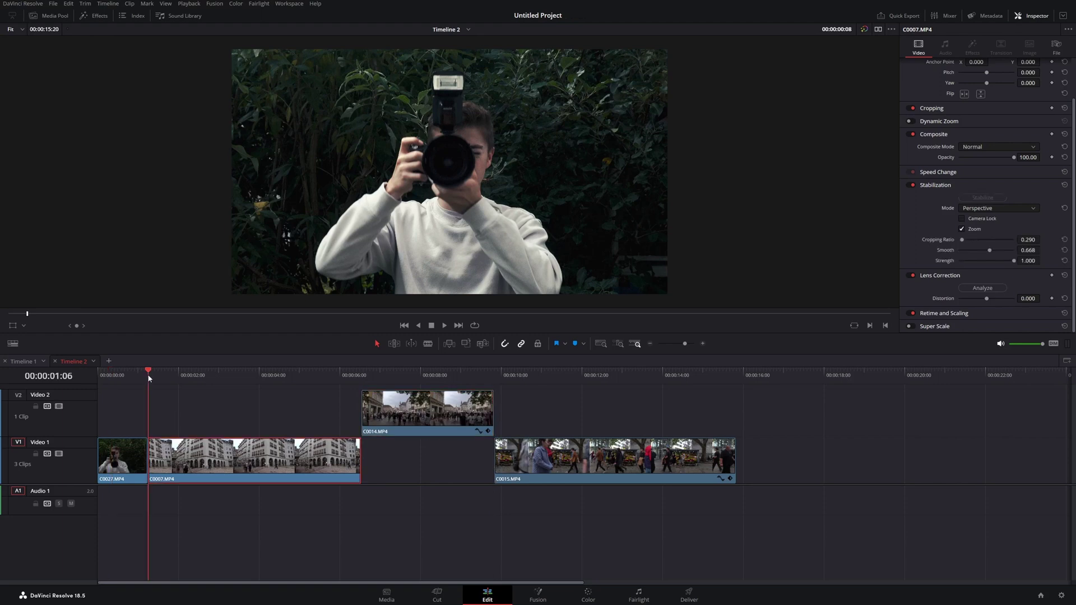
key("ctrl+r")
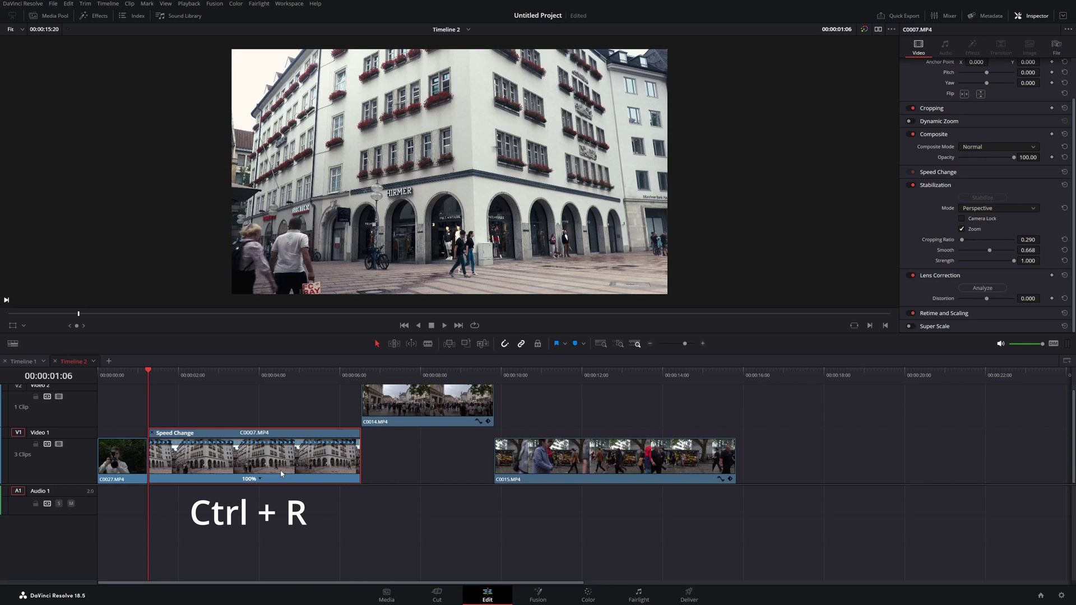
left_click(259, 478)
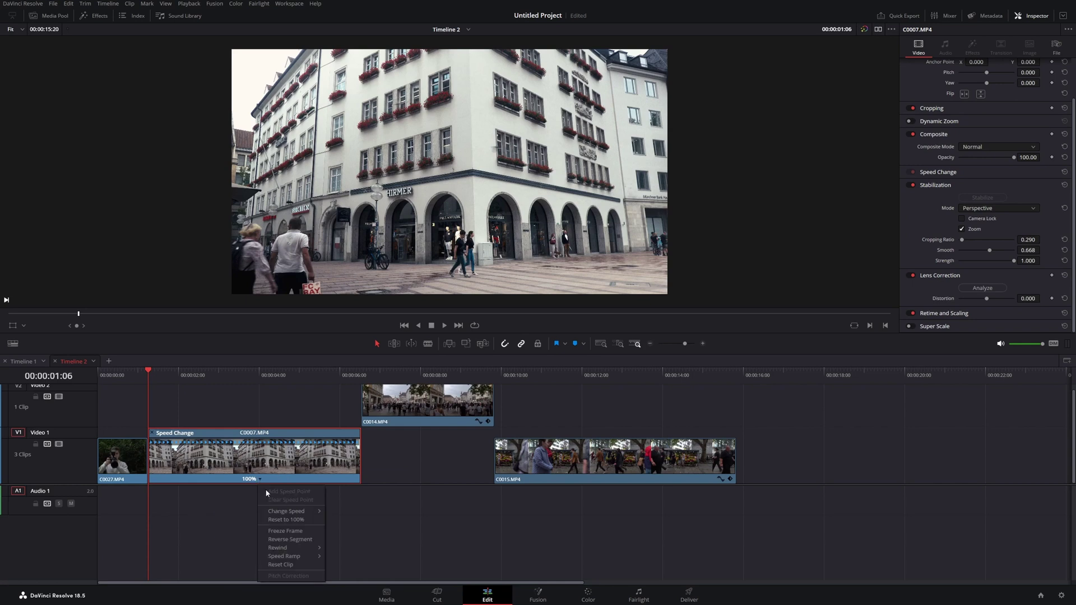
left_click(287, 532)
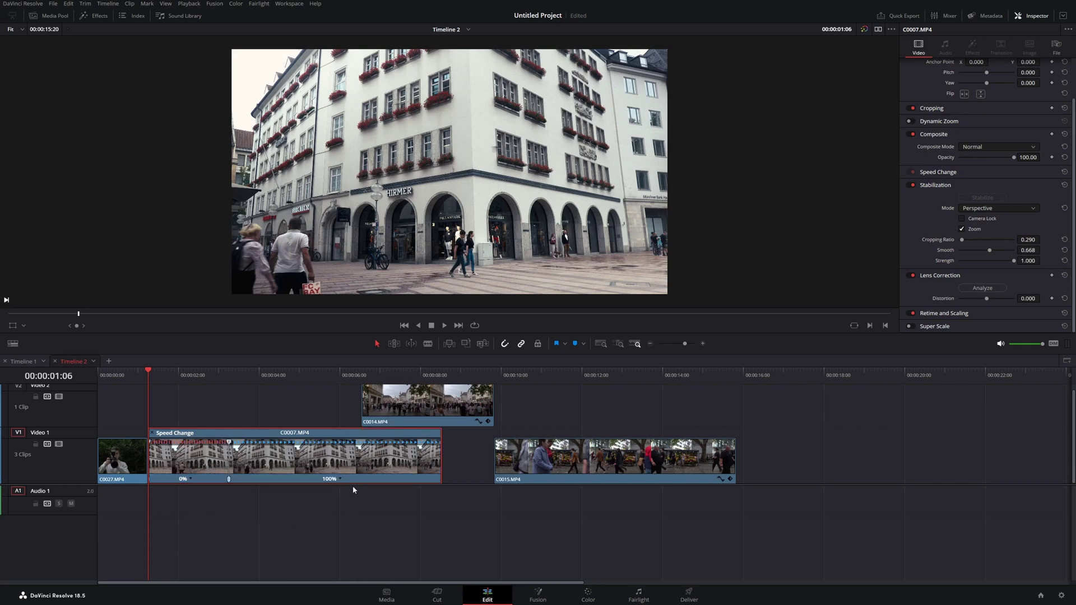
left_click_drag(439, 459, 360, 459)
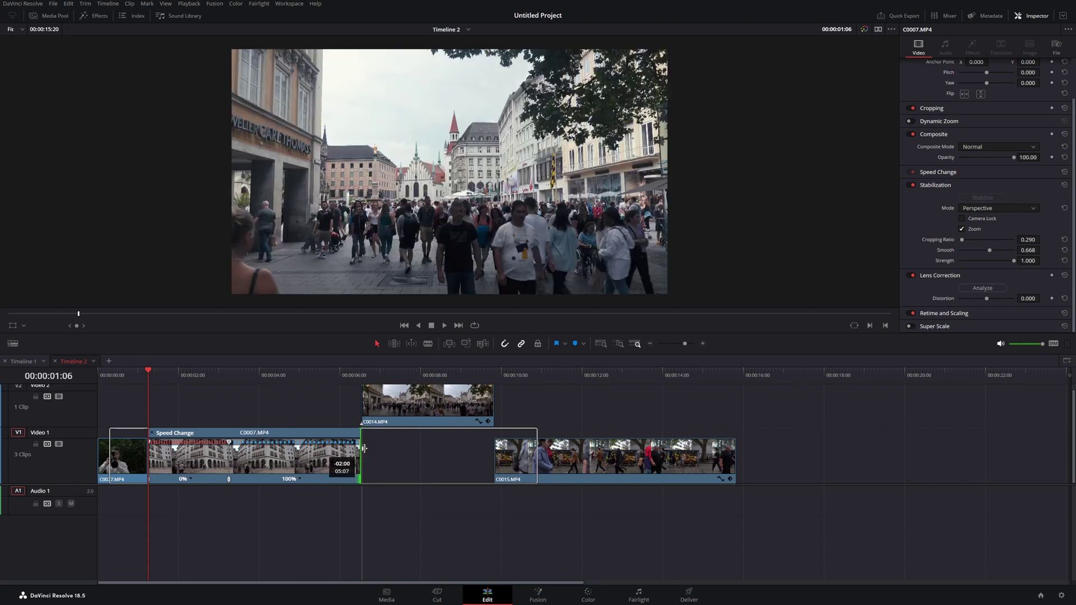
- Add a freeze frame to C0014 and shorten the clip after it
left_click(362, 374)
left_click(428, 425)
key("ctrl+r")
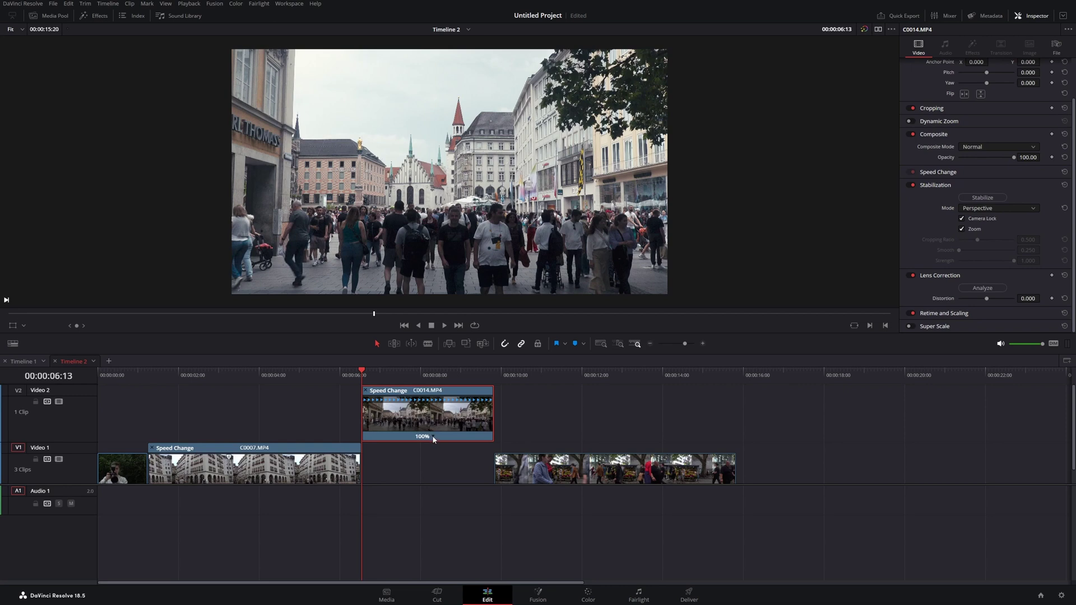
left_click(433, 436)
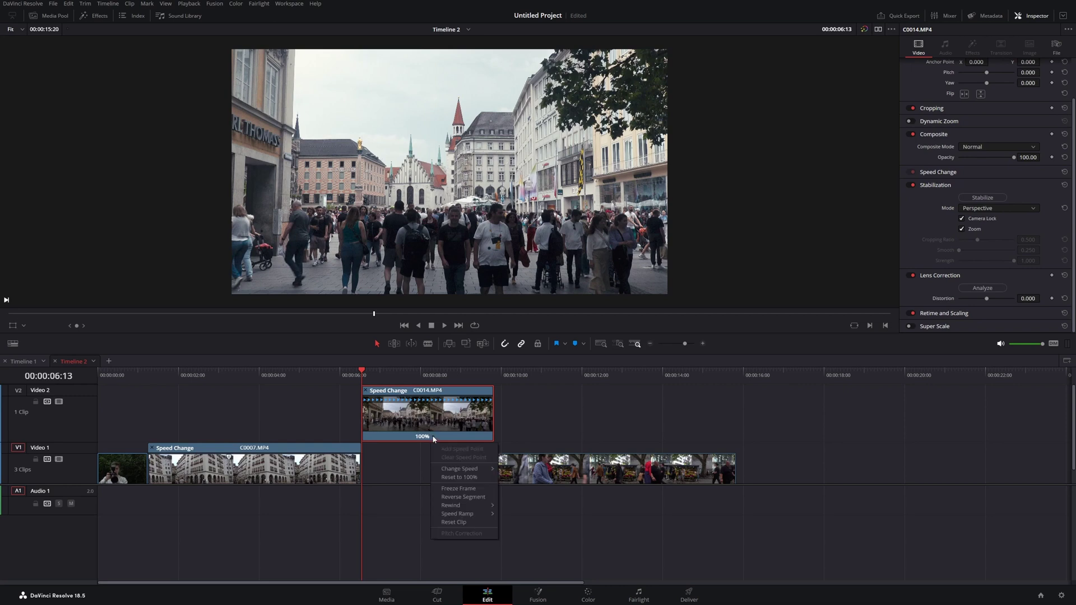
left_click(457, 488)
left_click_drag(573, 421, 519, 421)
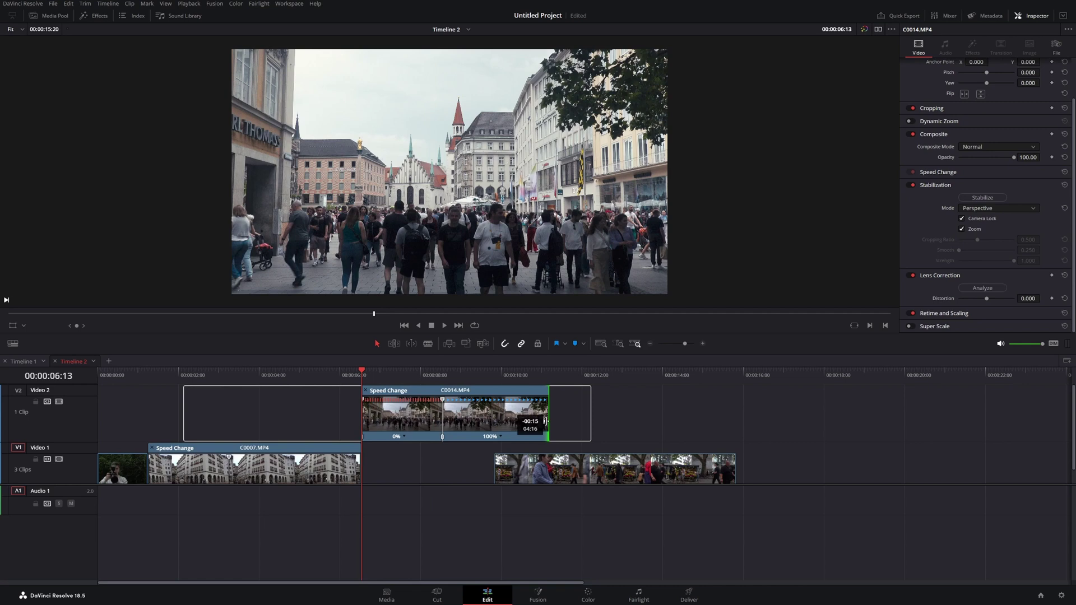
left_click_drag(532, 473, 558, 472)
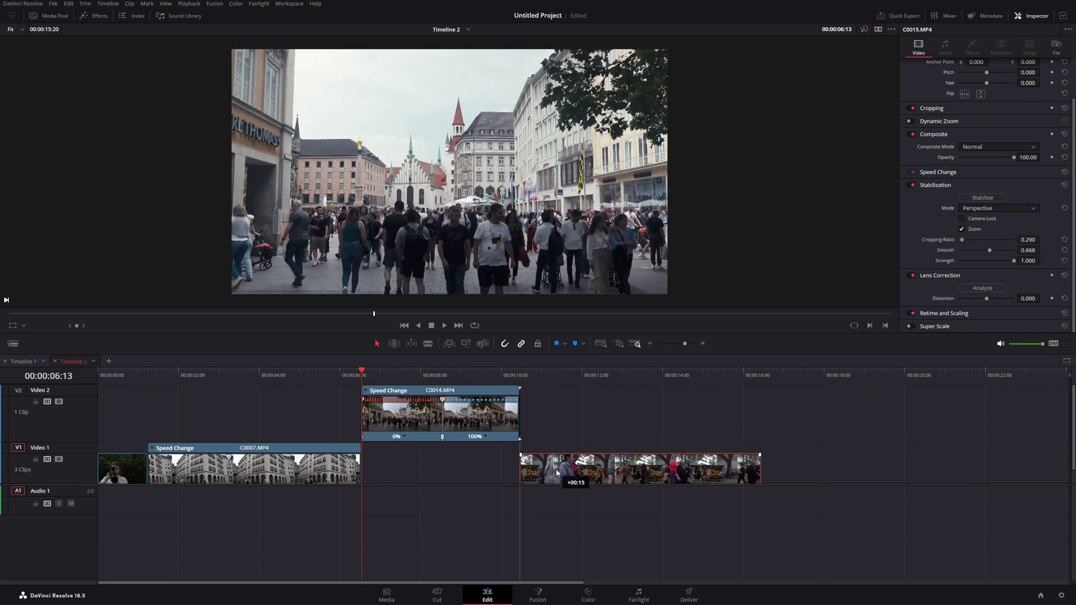
- Freeze-frame and trim C0015, then drop C0014 back onto Video 1 between the clips
key("Down")
key("ctrl+r")
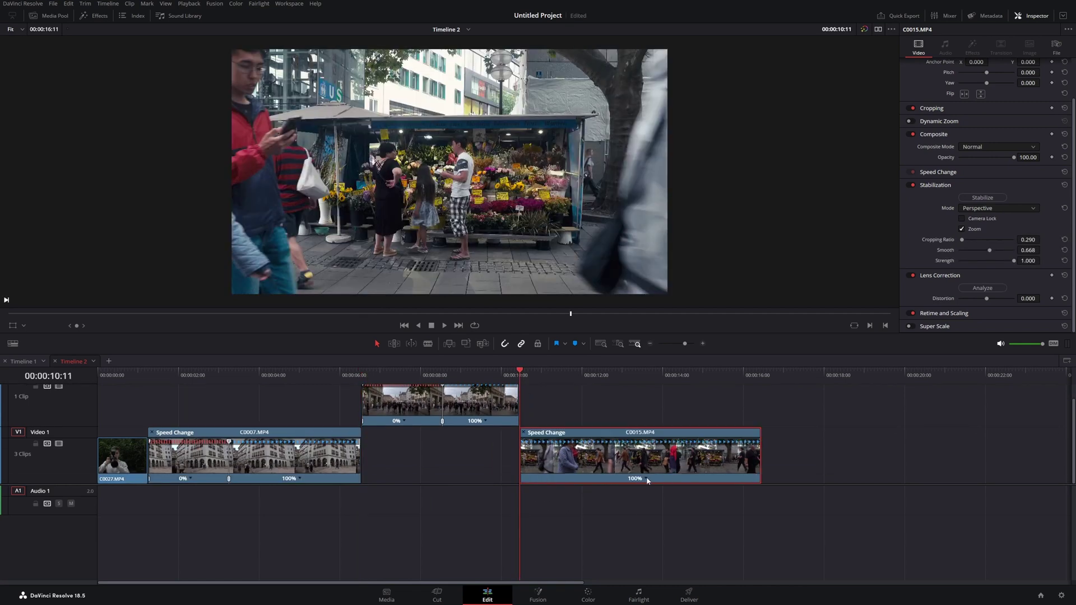
left_click(650, 479)
left_click(676, 538)
left_click_drag(842, 472, 399, 474)
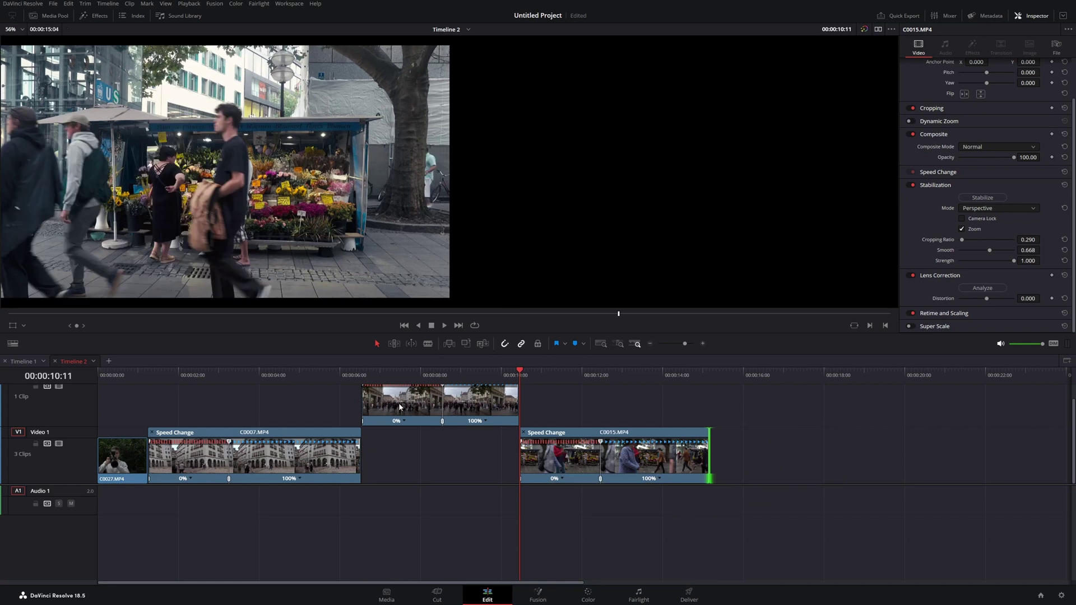
left_click_drag(399, 407, 399, 454)
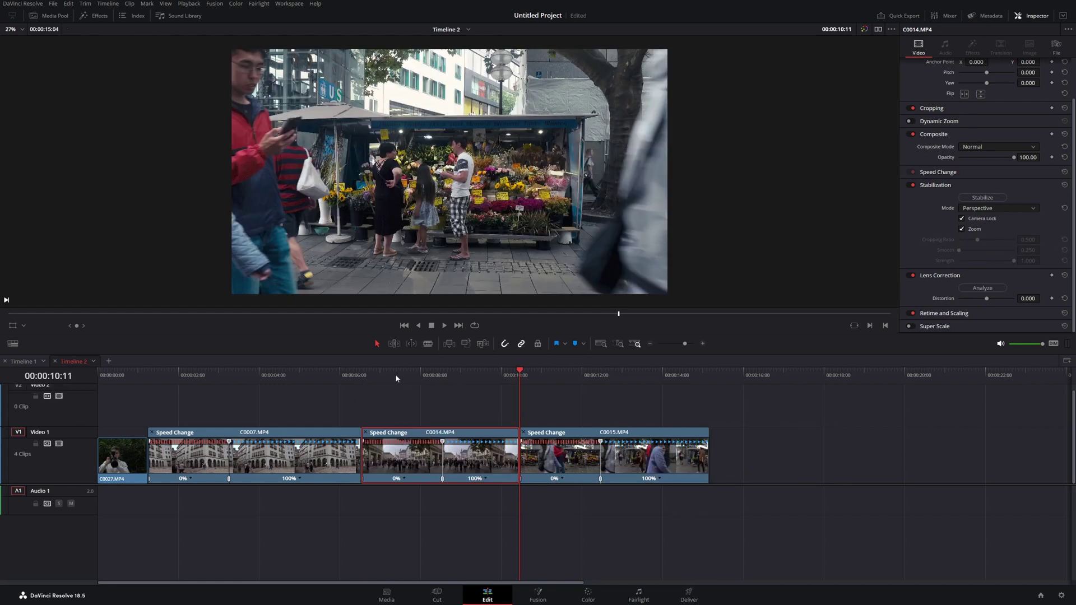
left_click_drag(395, 374, 148, 384)
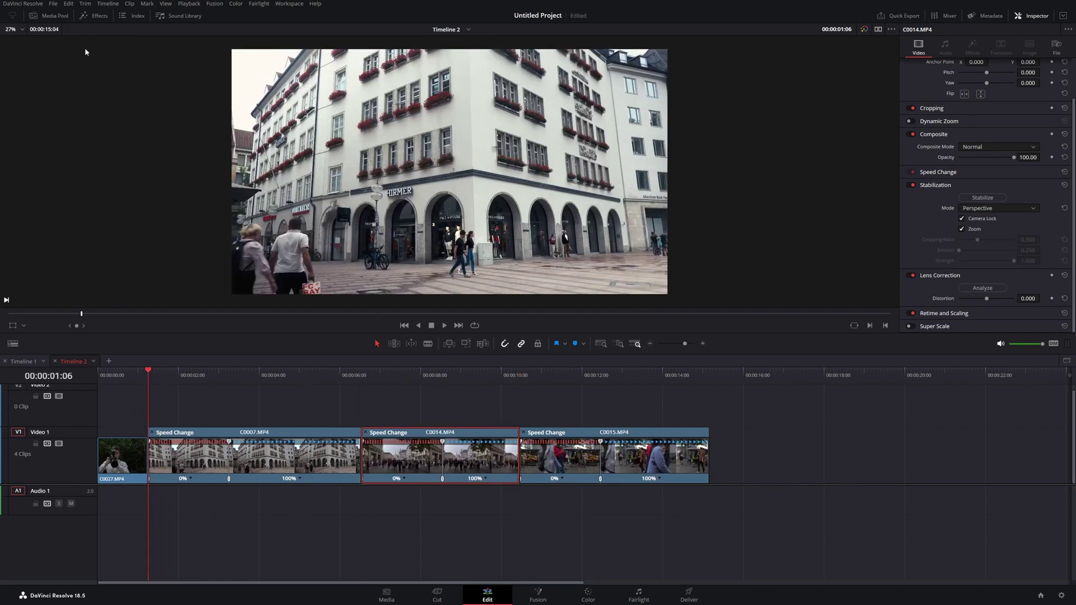
- Apply a Dip To Color Dissolve to the first cut and set its colour to white
left_click(94, 15)
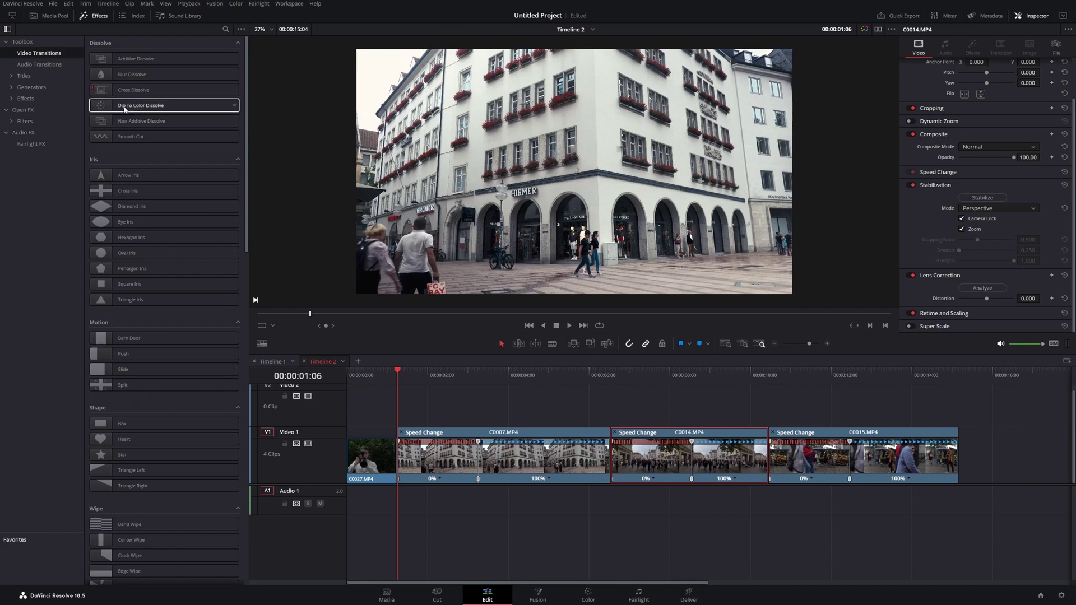
mouse_move(168, 106)
left_mouse_down()
mouse_move(424, 348)
mouse_move(398, 455)
left_mouse_up()
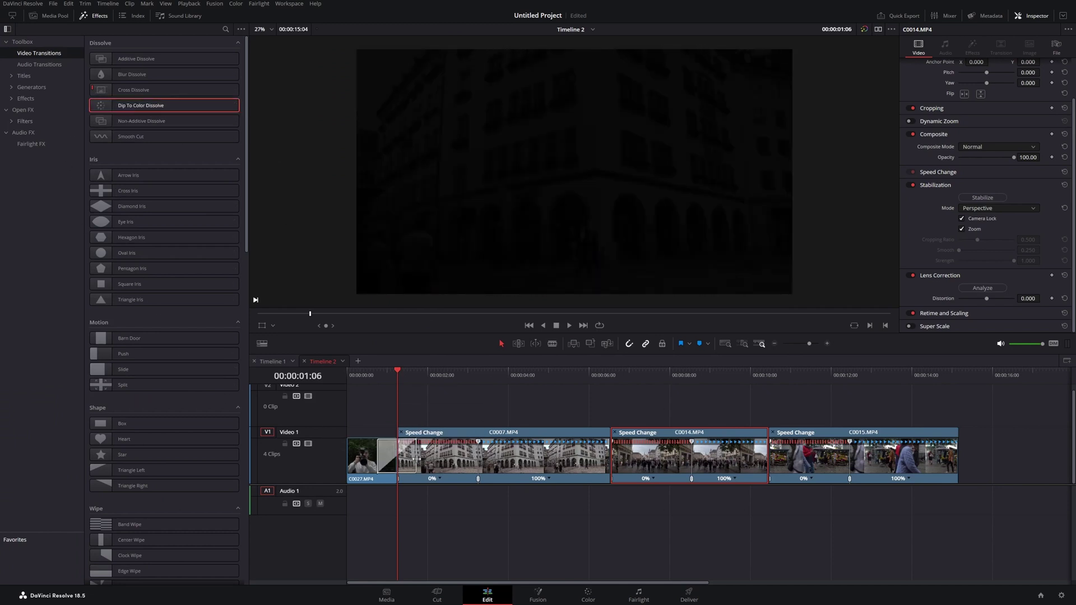
left_click(399, 455)
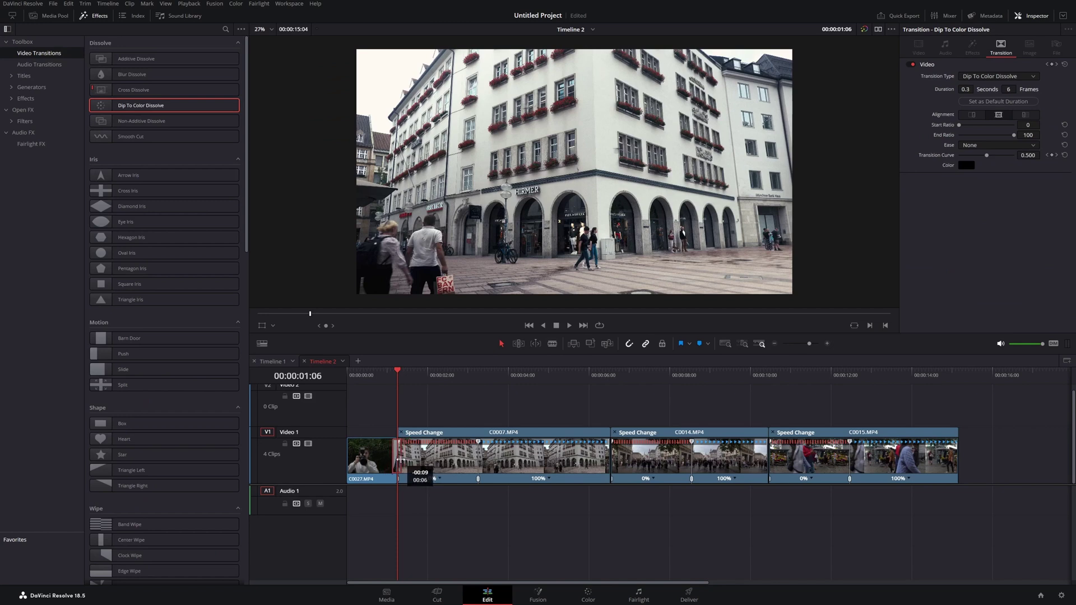
left_click(965, 166)
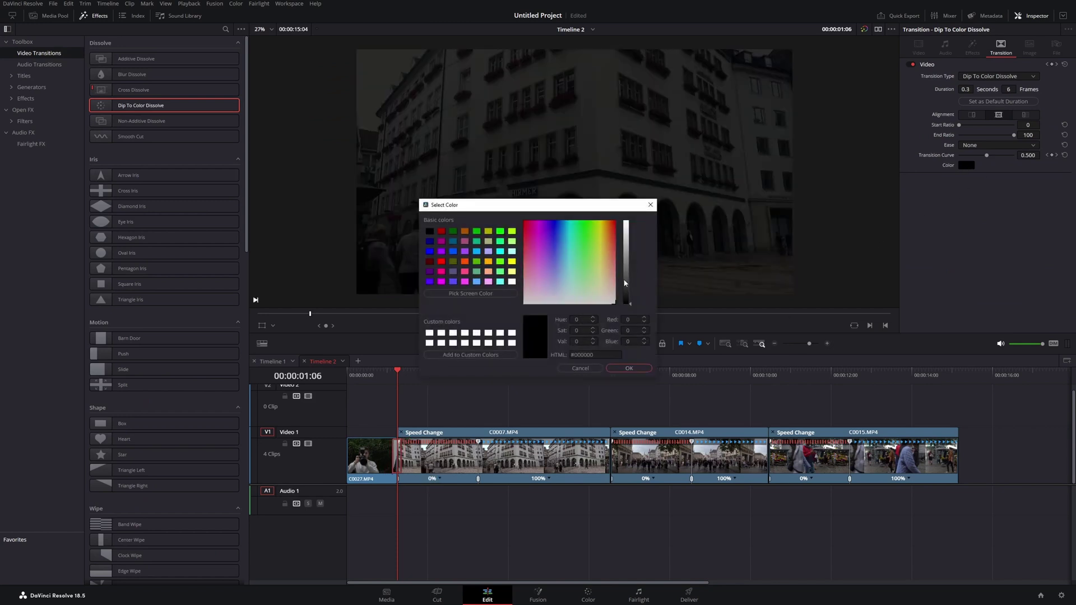
left_click_drag(626, 287, 626, 221)
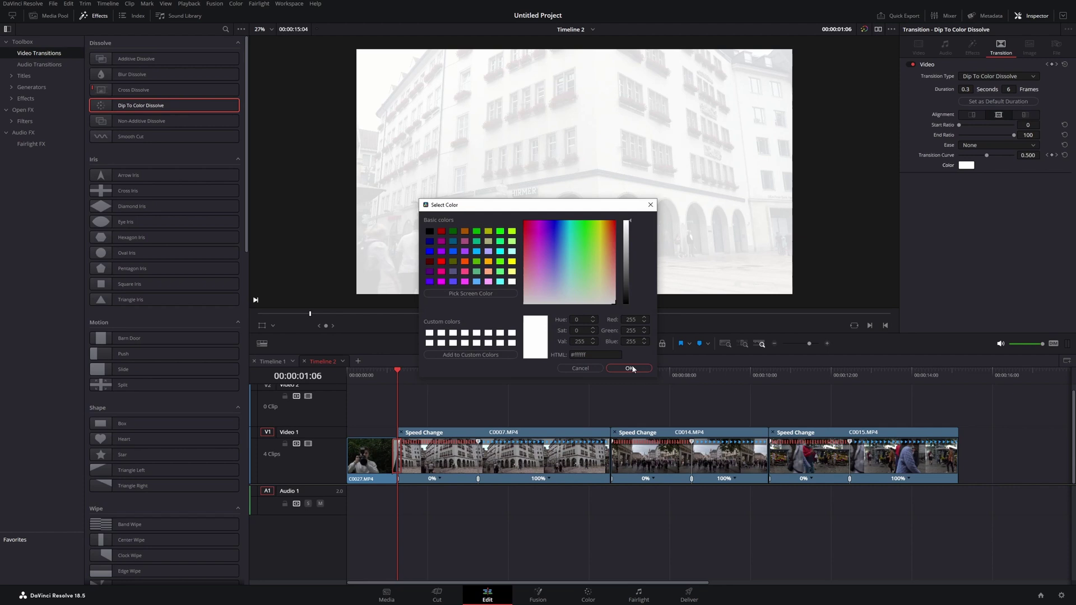
left_click(631, 369)
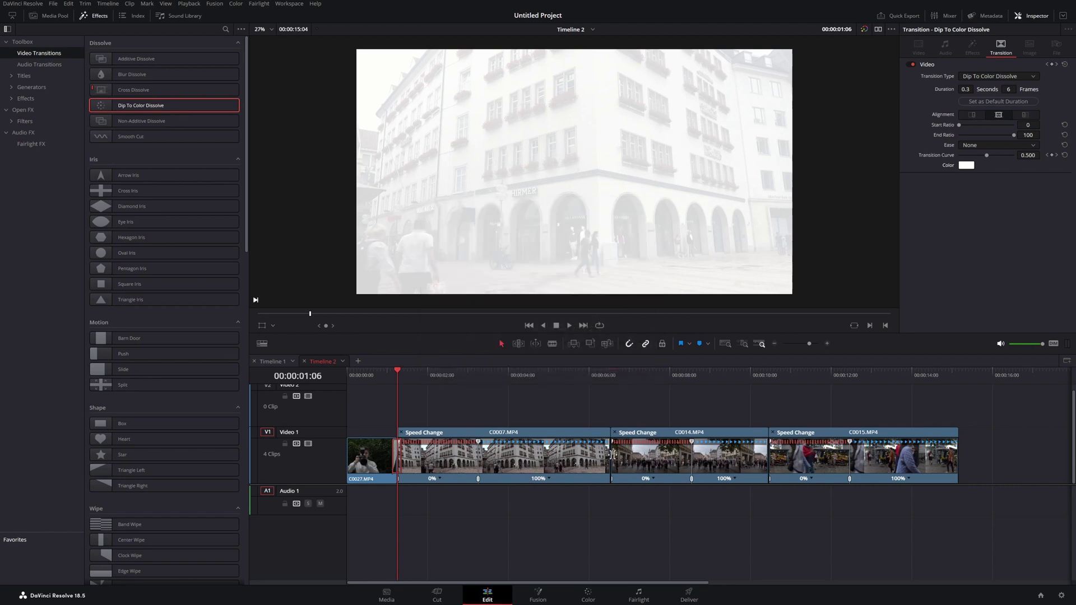
- Add the white dissolve to the C0007–C0014 and C0014–C0015 cuts
left_click(611, 454)
key("ctrl+r")
left_click(768, 458)
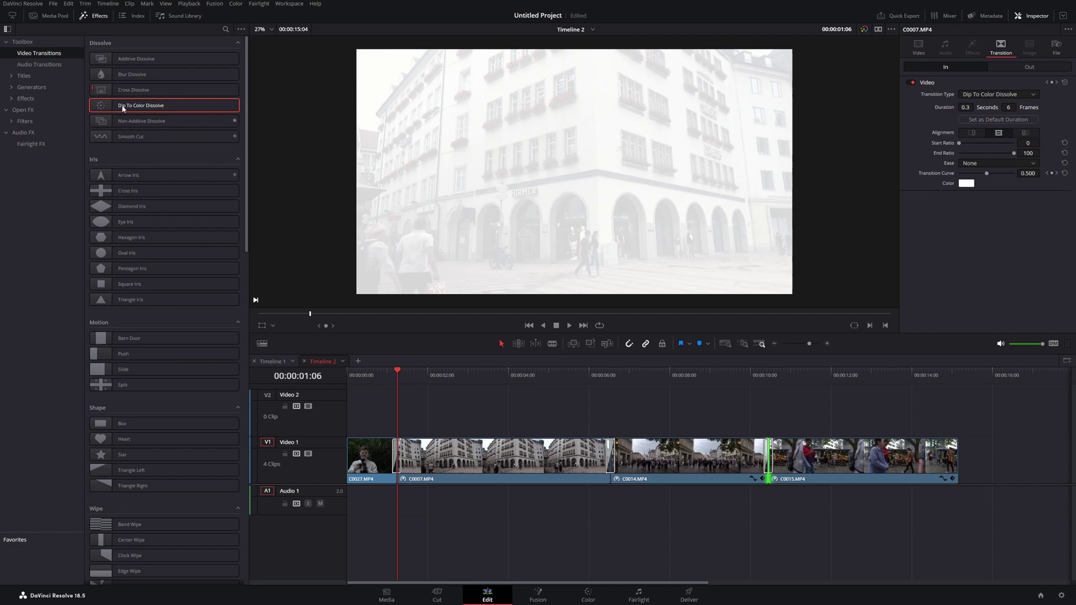
- Place an adjustment clip on Video 2 over the first cut, trimmed to a few frames
left_click(26, 100)
left_click_drag(101, 59, 397, 411)
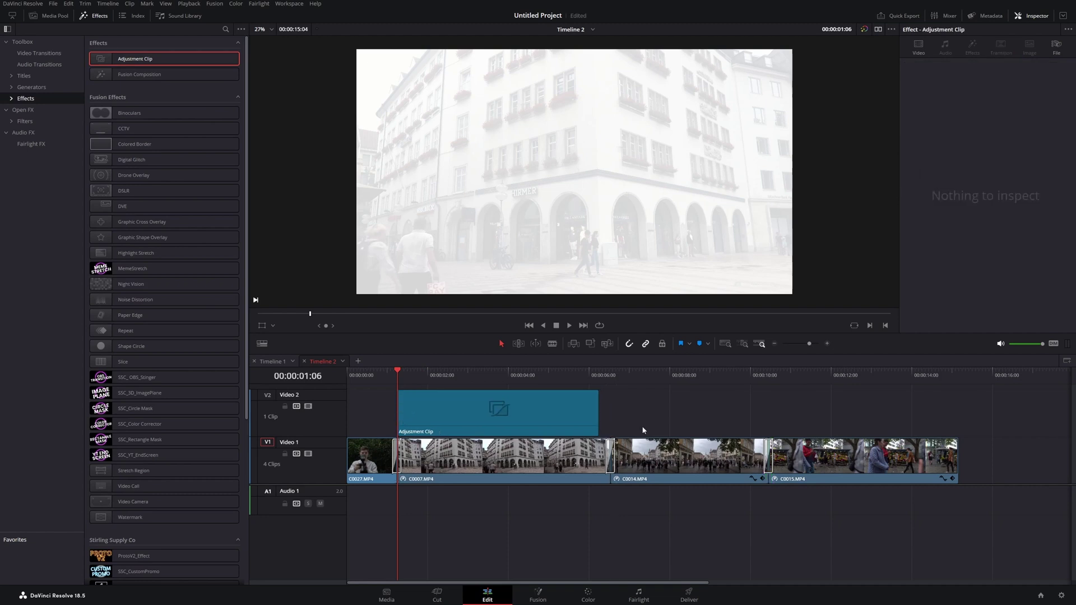
mouse_move(597, 415)
left_mouse_down()
mouse_move(407, 421)
mouse_move(403, 371)
left_mouse_up()
left_click(403, 424)
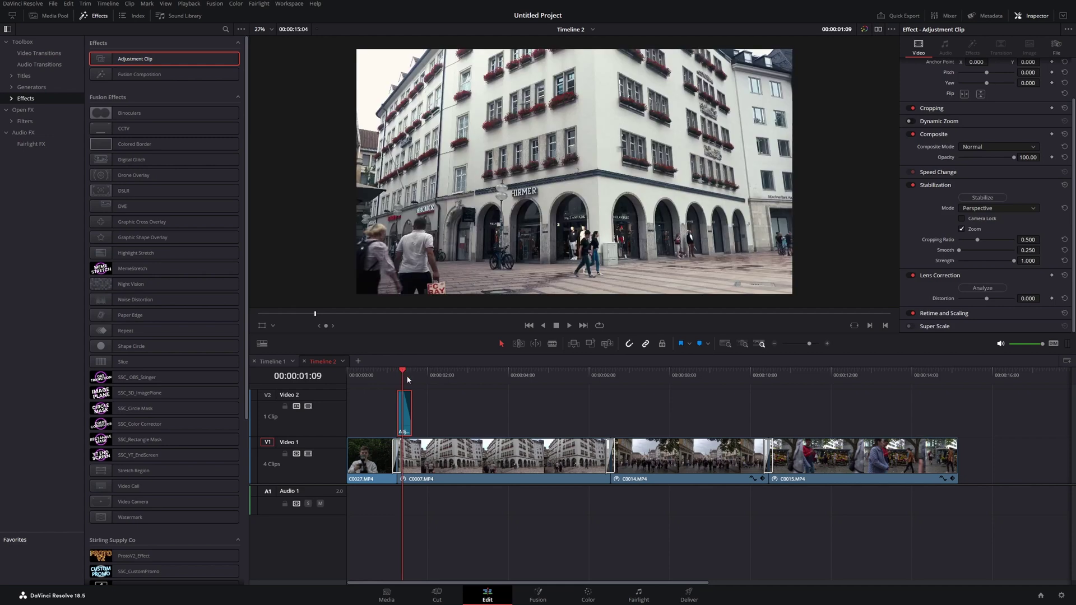
- On the Color page, raise the adjustment clip's Offset and Contrast toward white
left_click(589, 597)
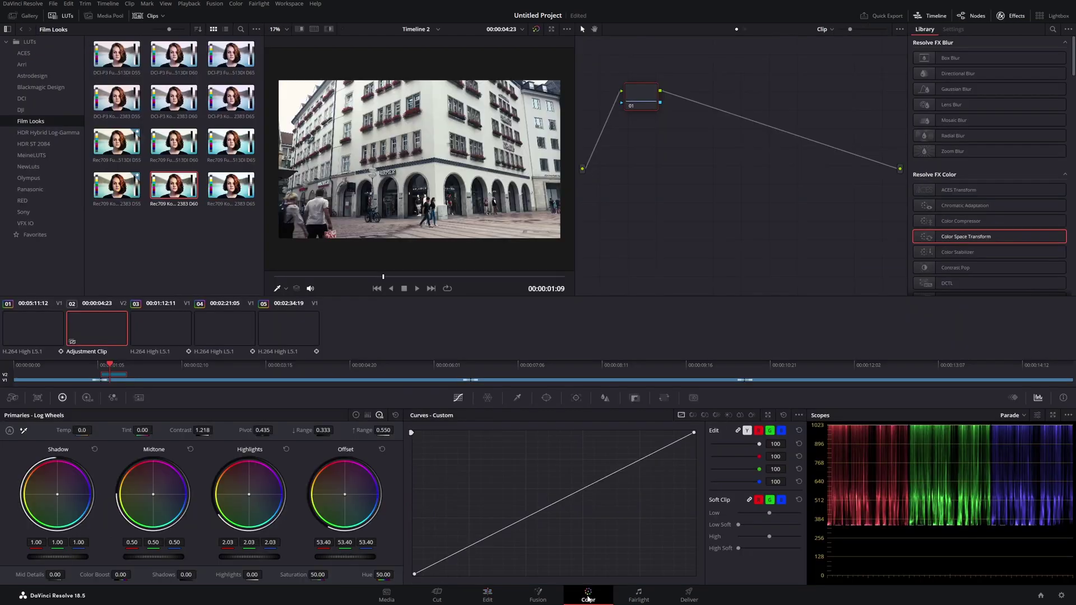
left_click_drag(376, 558, 347, 571)
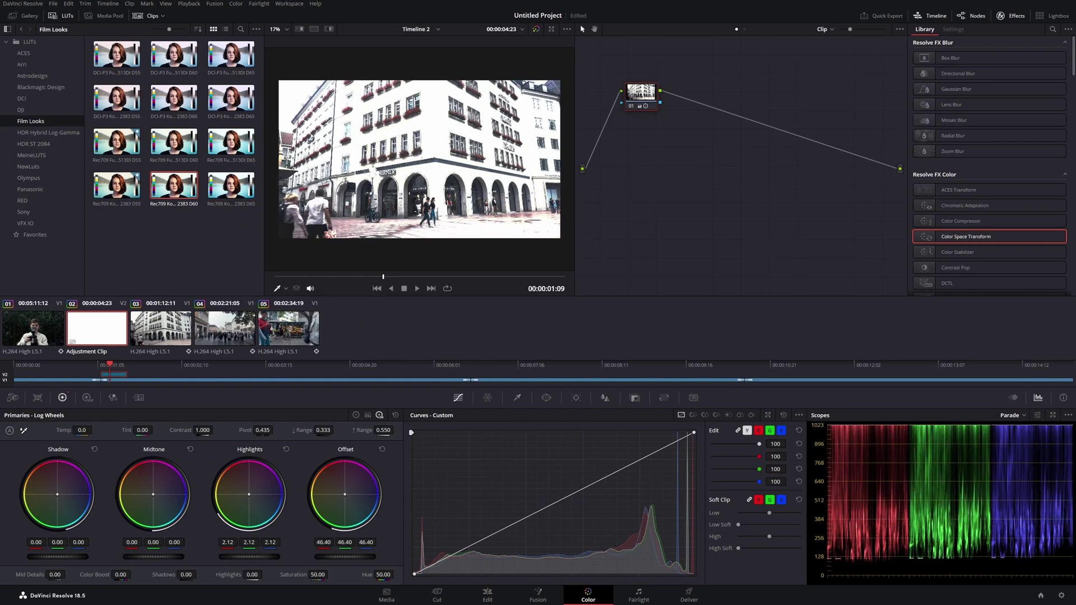
left_click_drag(202, 430, 216, 430)
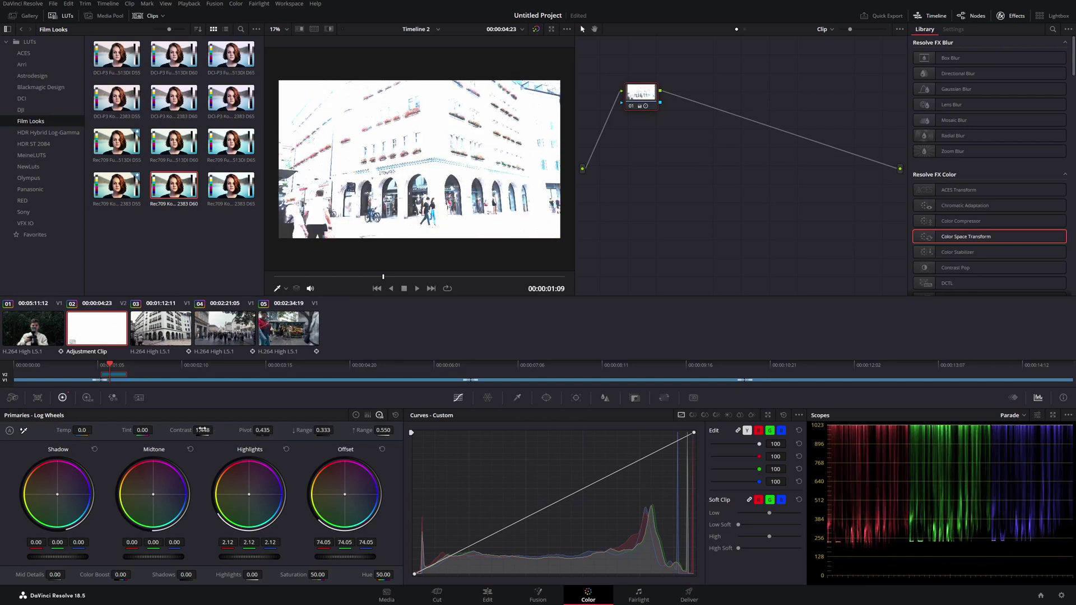
- Paste the adjustment clip at the other two cuts and add CameraShutter.mp4 on Audio 1
left_click(484, 594)
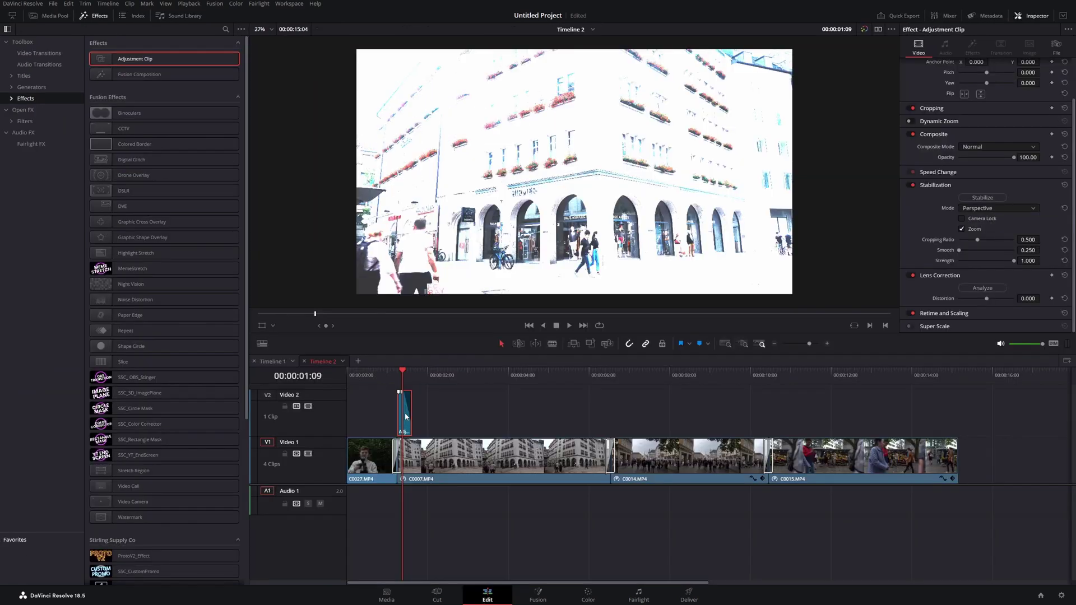
key("Down")
key("ctrl+v")
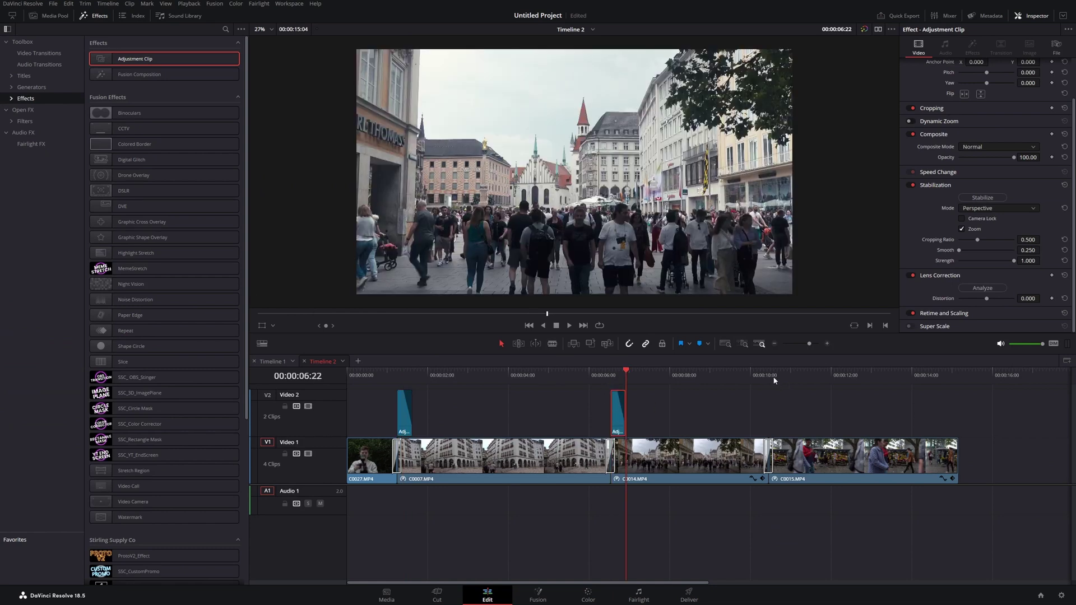
key("Down")
key("ctrl+v")
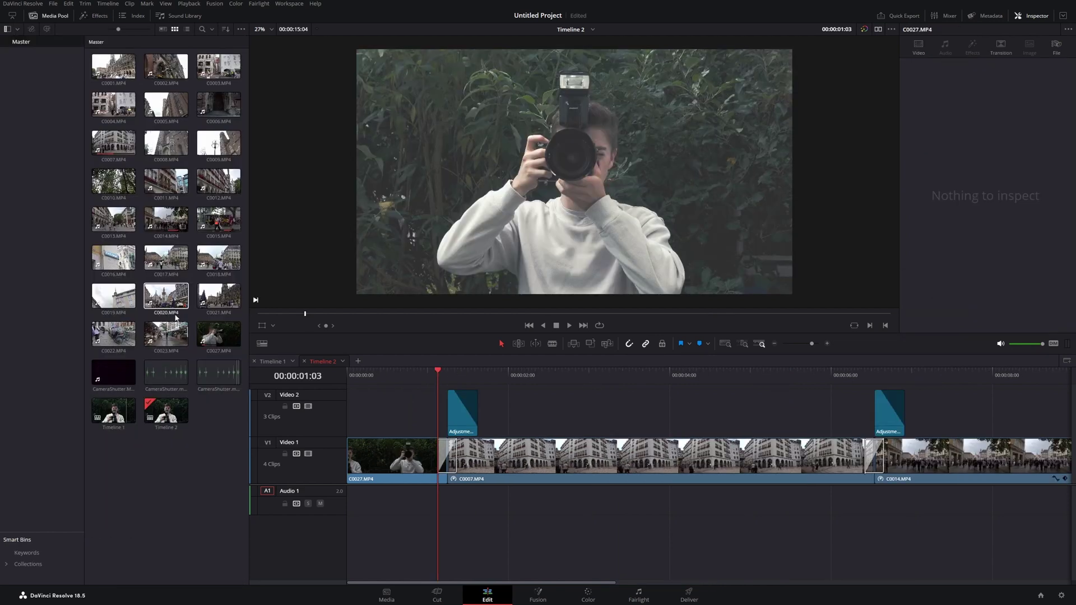
left_click_drag(218, 373, 449, 505)
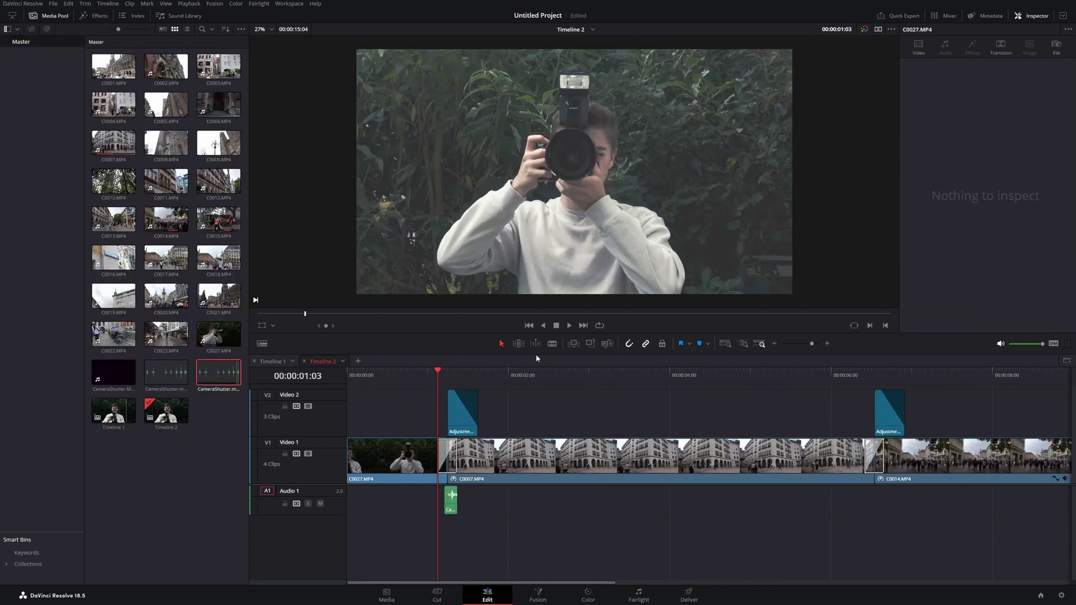
scroll(435, 521, "up", 5)
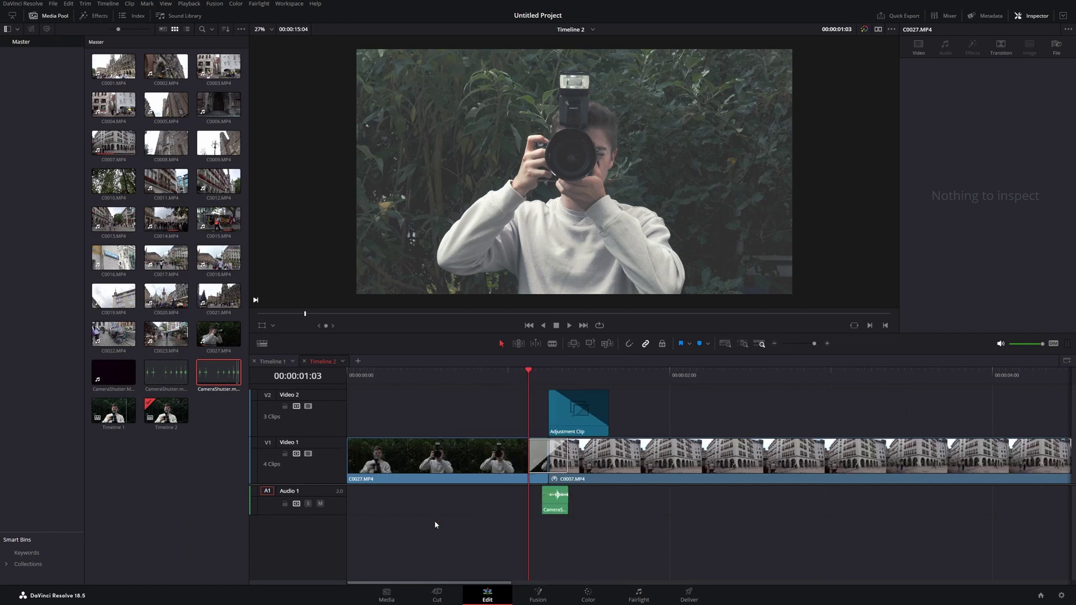
left_click(768, 504)
left_click_drag(768, 504, 750, 505)
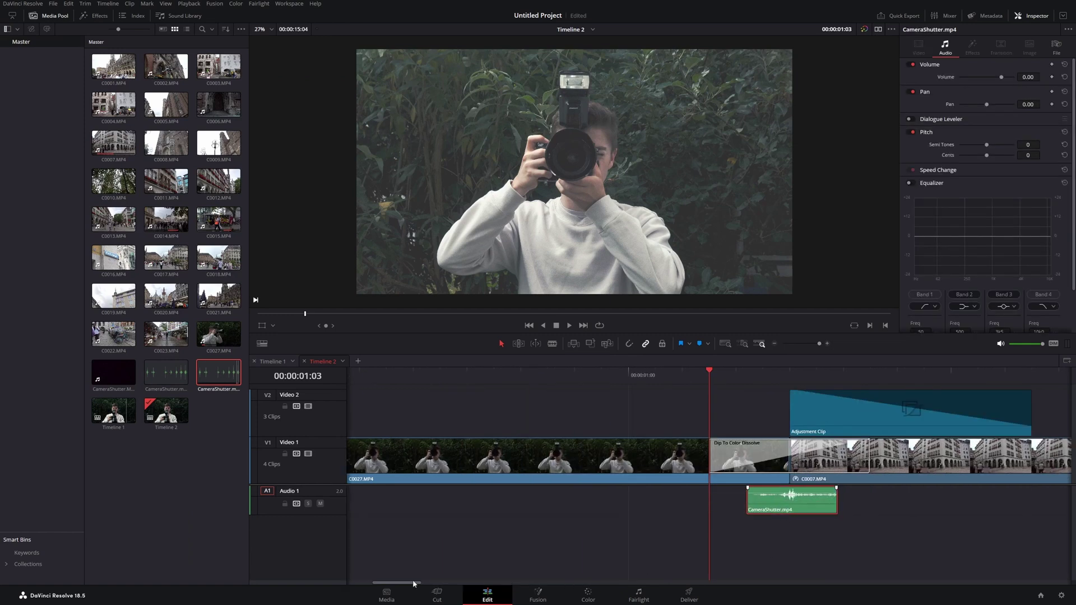